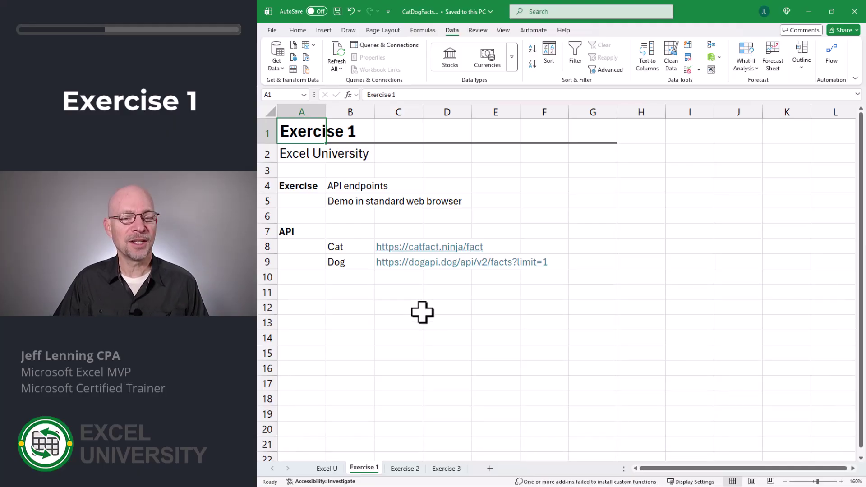
Step: Follow the workbook links to view the catfact.ninja and dogapi.dog JSON responses in the browser
left_click(409, 247)
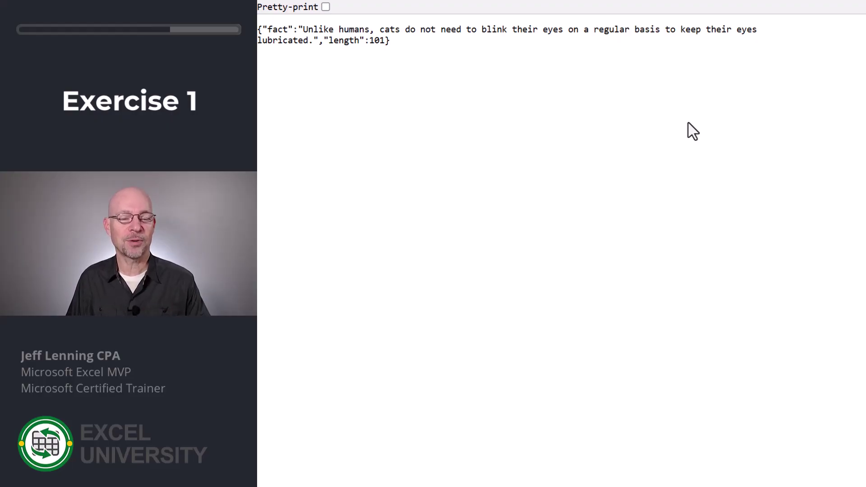
key("alt+Tab")
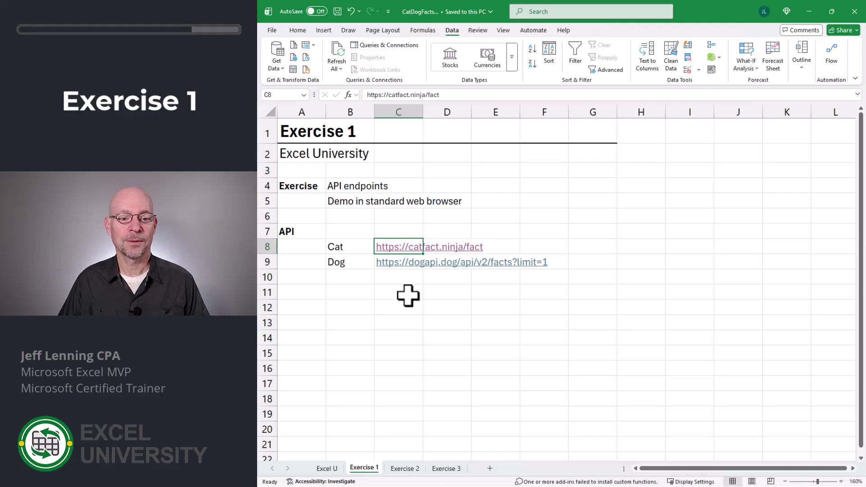
left_click(399, 264)
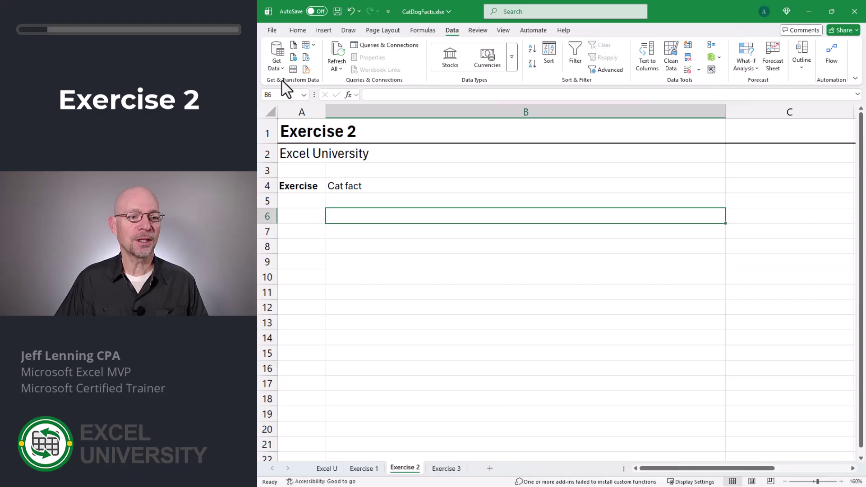
left_click(293, 57)
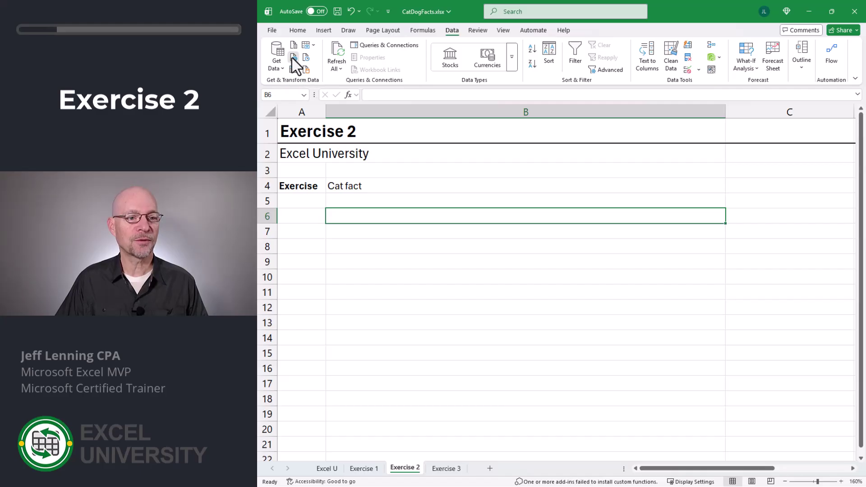
type("https://catfact.ninja/fact")
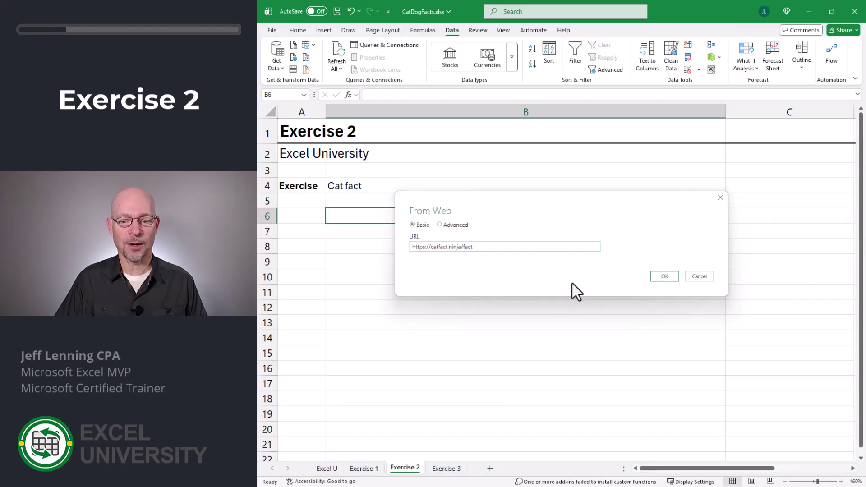
left_click(665, 276)
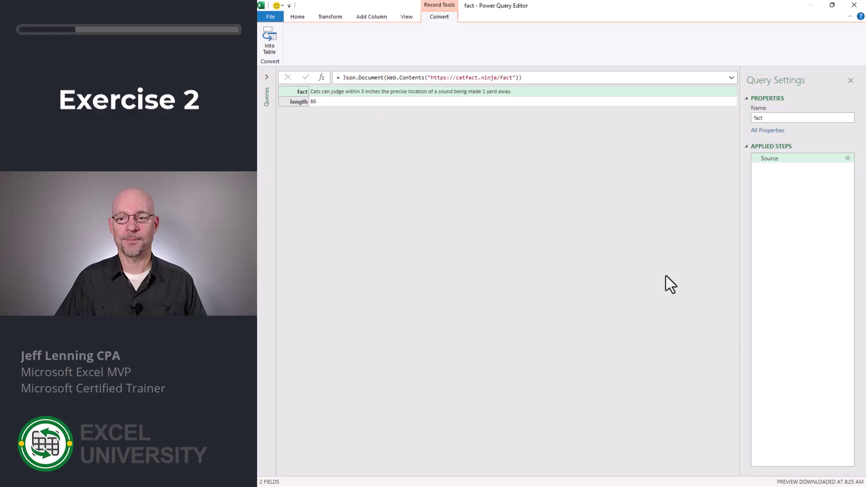
Step: Rename the query to CatFact in Query Settings
double_click(771, 117)
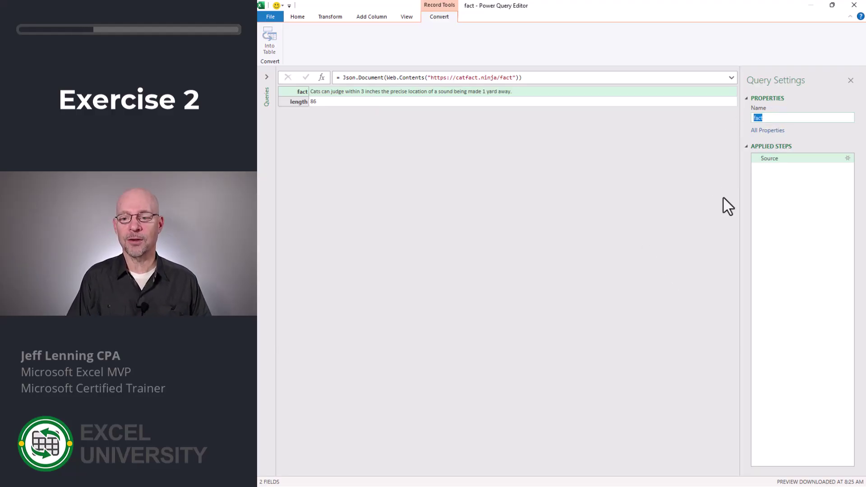
type("CatFact")
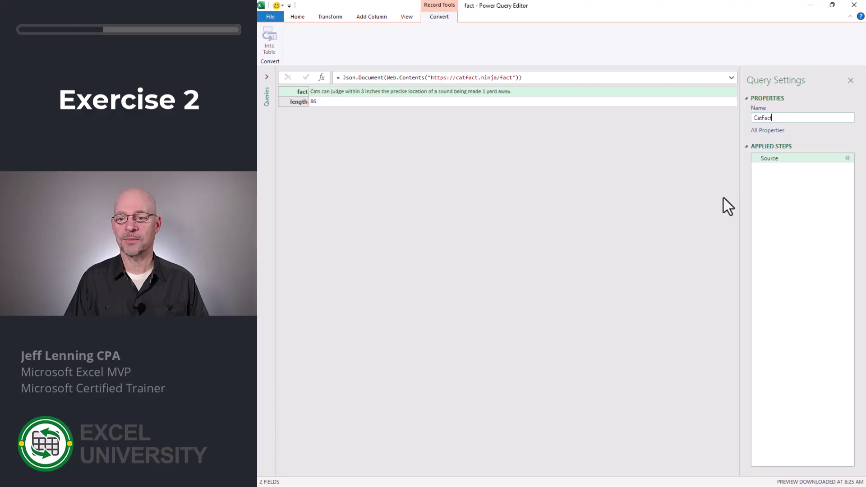
key("Return")
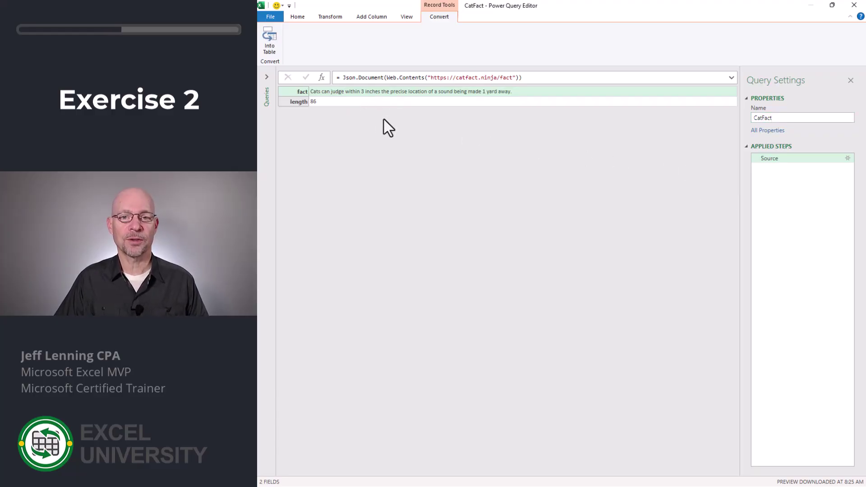
Step: Drill down into the fact field so only the cat fact text remains
right_click(371, 93)
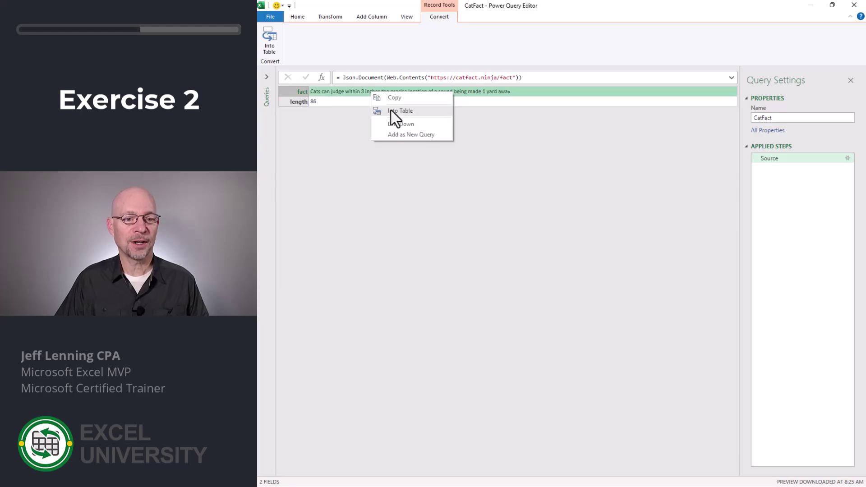
left_click(411, 125)
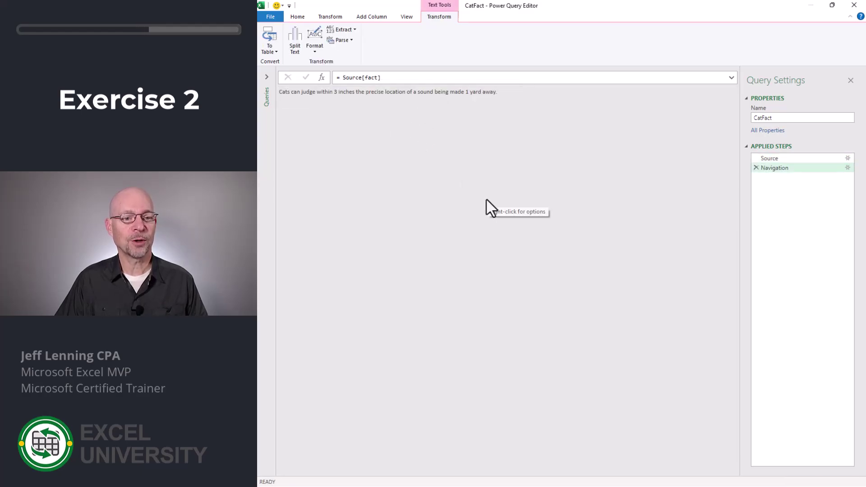
left_click(297, 17)
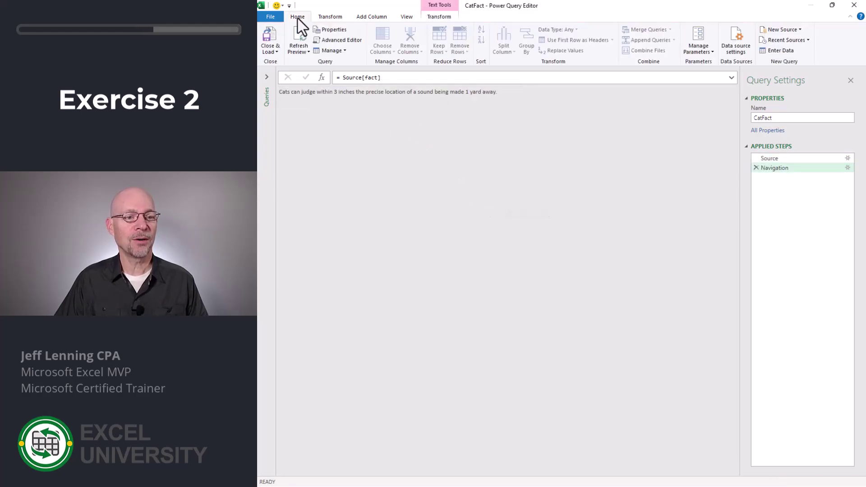
Step: Load CatFact as a table on the existing worksheet at =$B$6
left_click(275, 51)
left_click(294, 71)
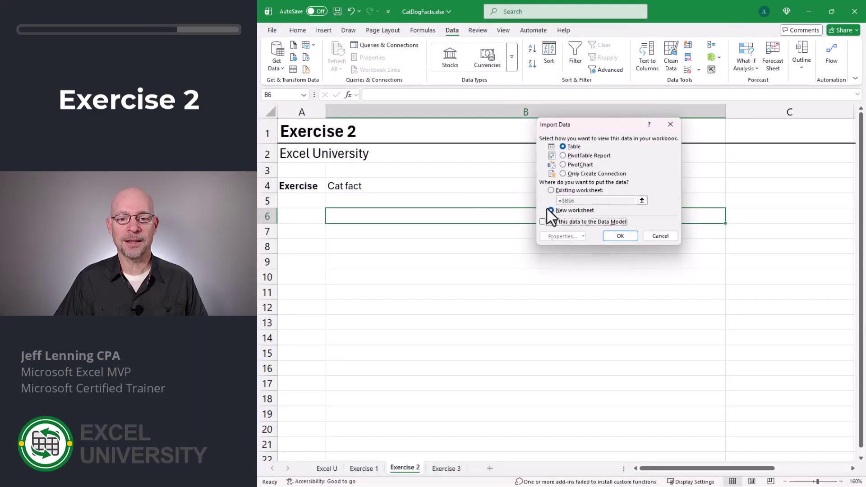
left_click(570, 191)
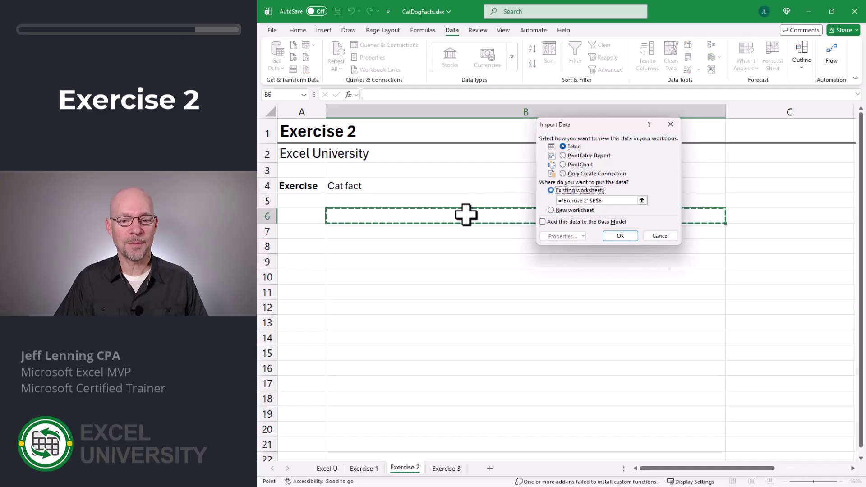
left_click(618, 235)
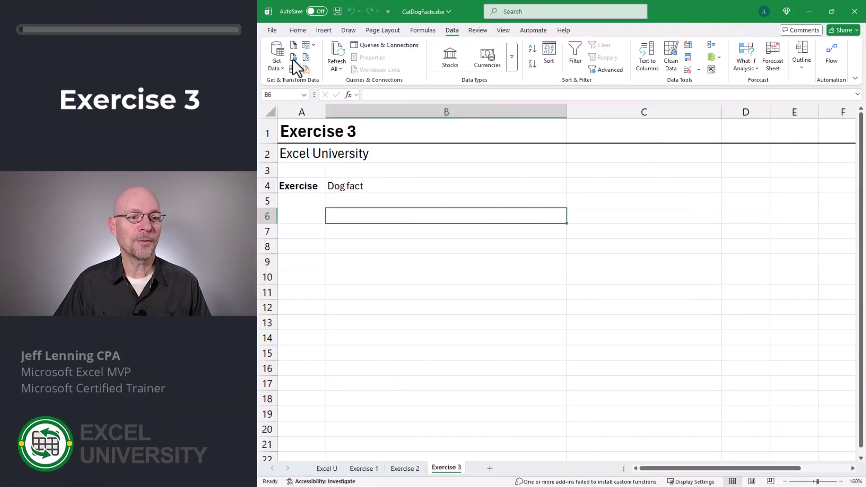
Step: Create a From Web query for the pasted dog facts API URL, interpreted as Json
left_click(293, 58)
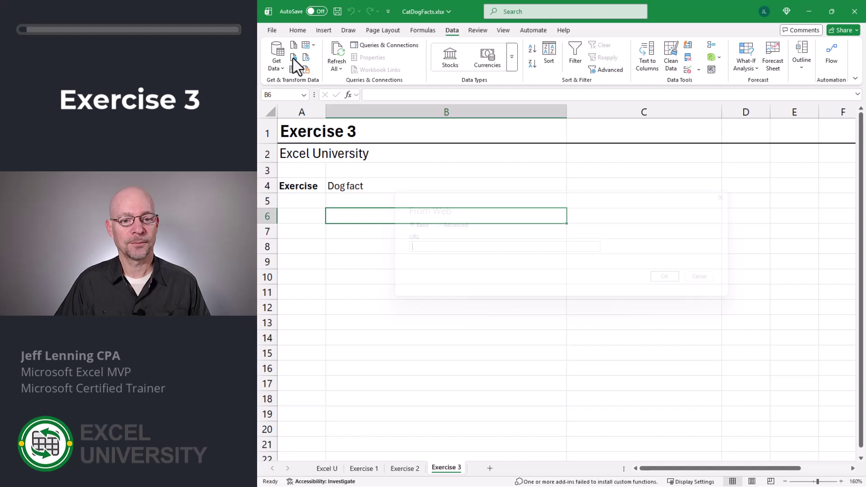
key("ctrl+v")
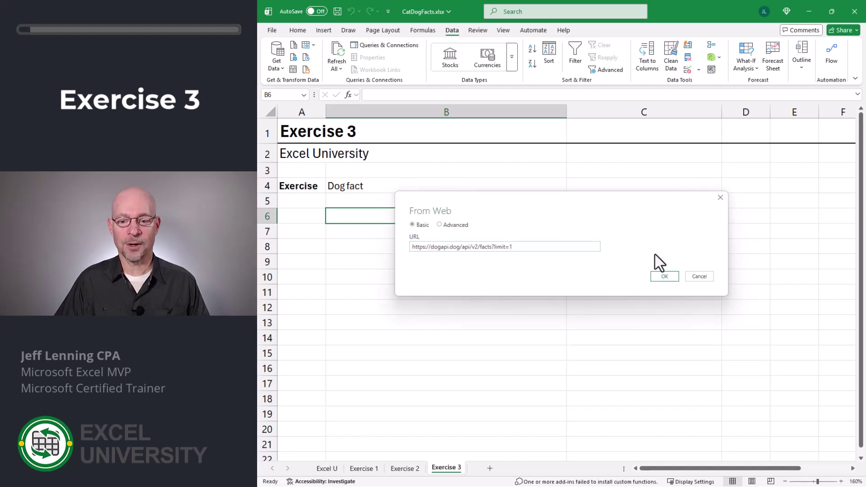
left_click(663, 276)
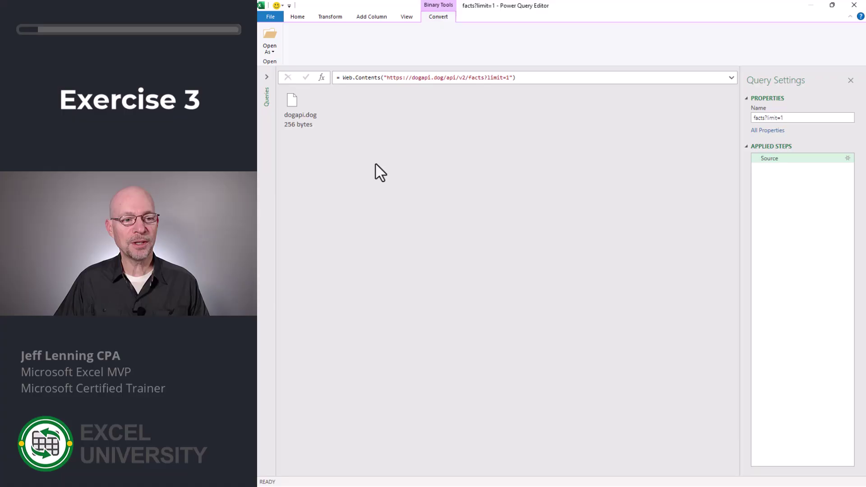
left_click(271, 52)
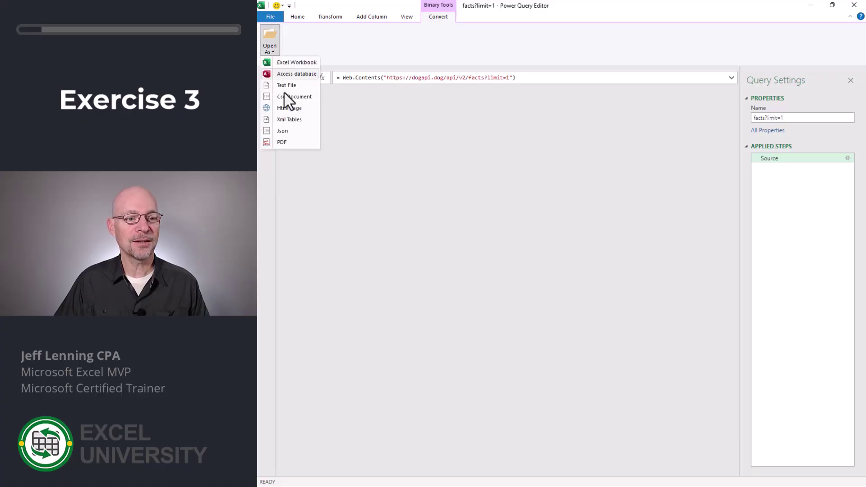
left_click(294, 132)
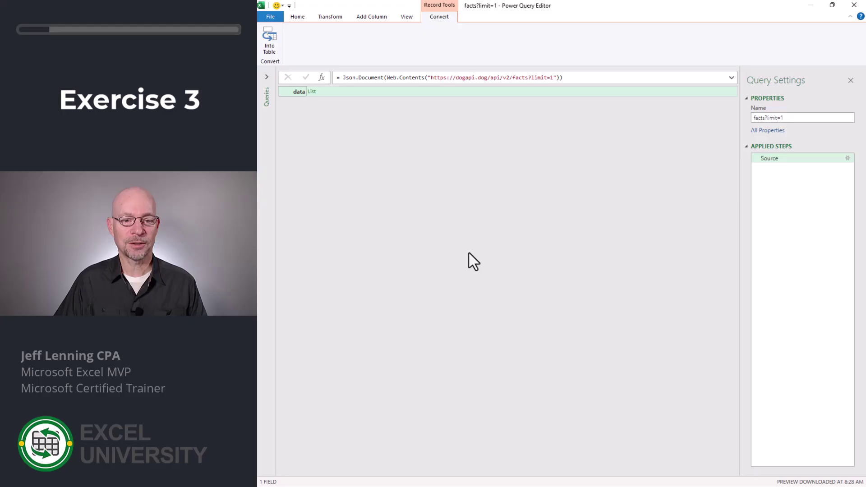
Step: Drill down through data, its first record and attributes to the body fact text
left_click(312, 92)
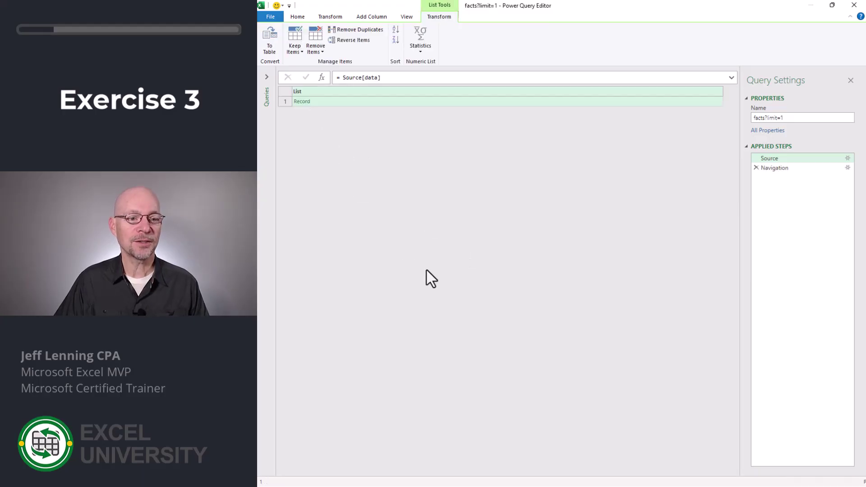
left_click(301, 102)
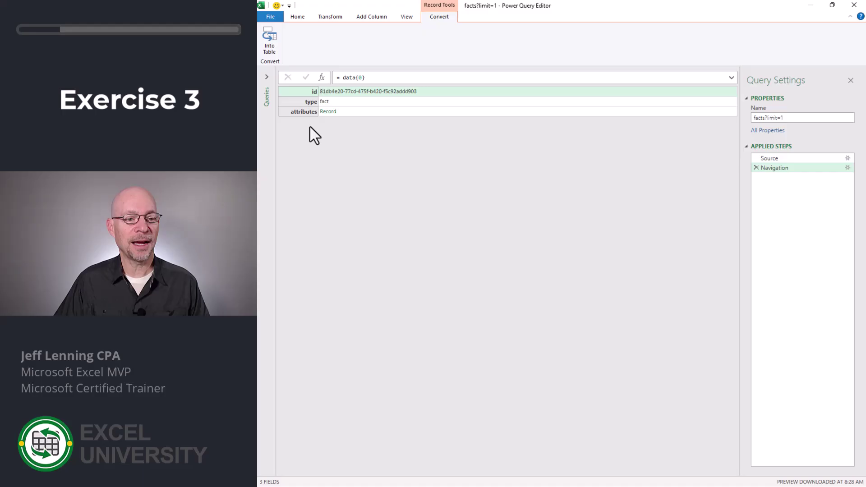
left_click(327, 111)
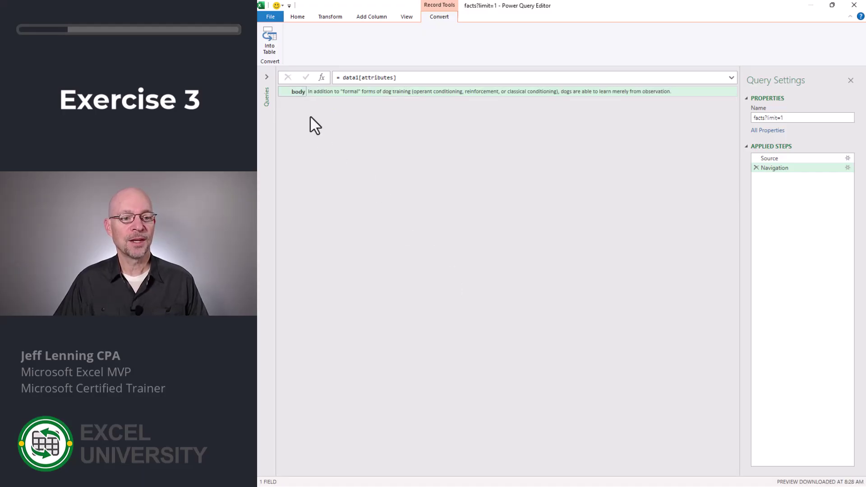
right_click(372, 93)
left_click(403, 125)
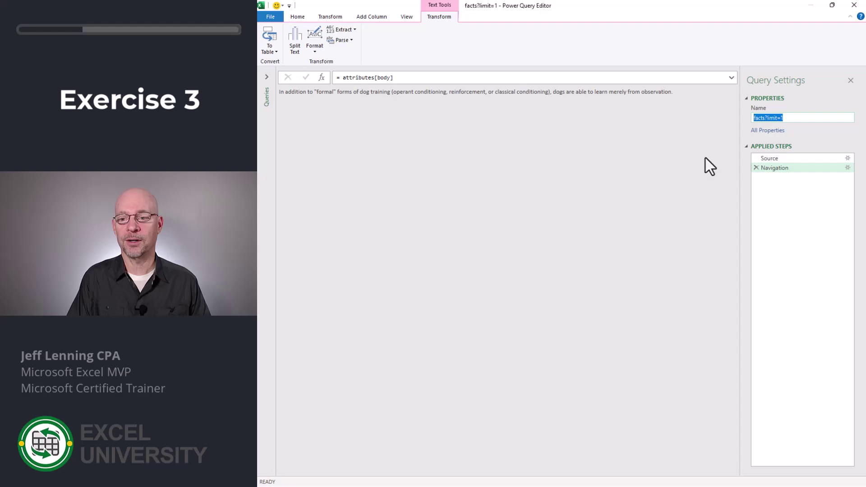
Step: Name the query DogFact, load it to Exercise 3 at B6, and hide Queries & Connections
type("Dog")
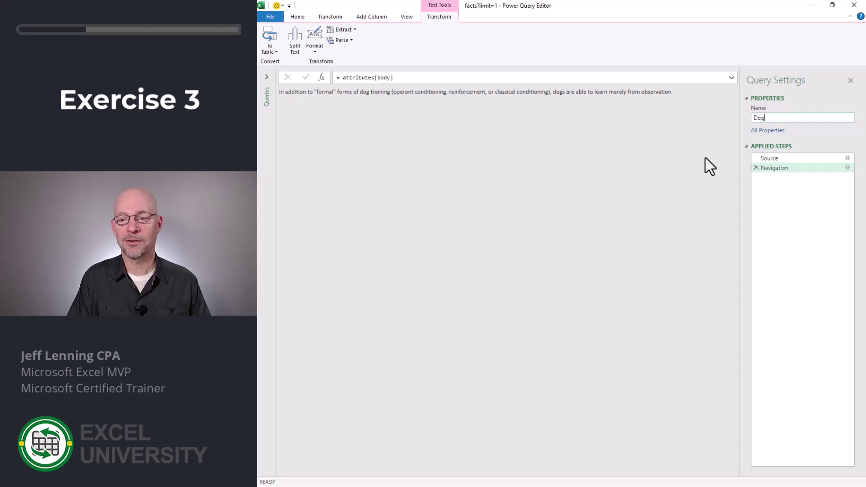
type("Fact")
key("Return")
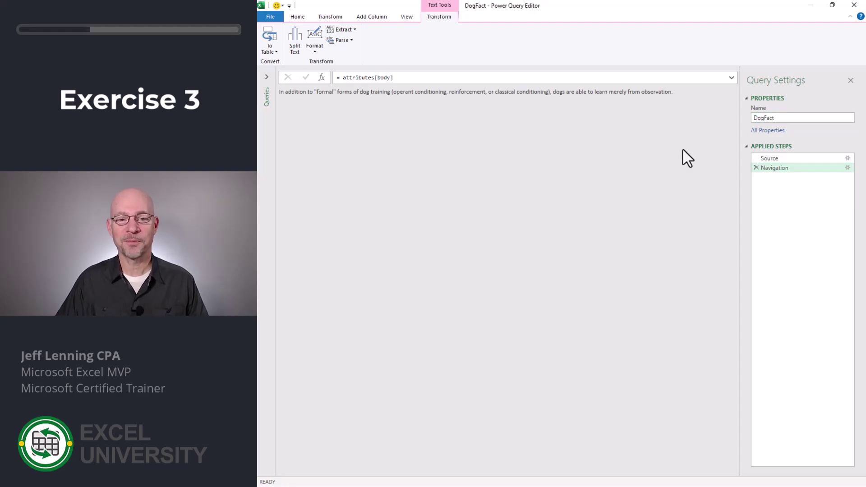
left_click(297, 17)
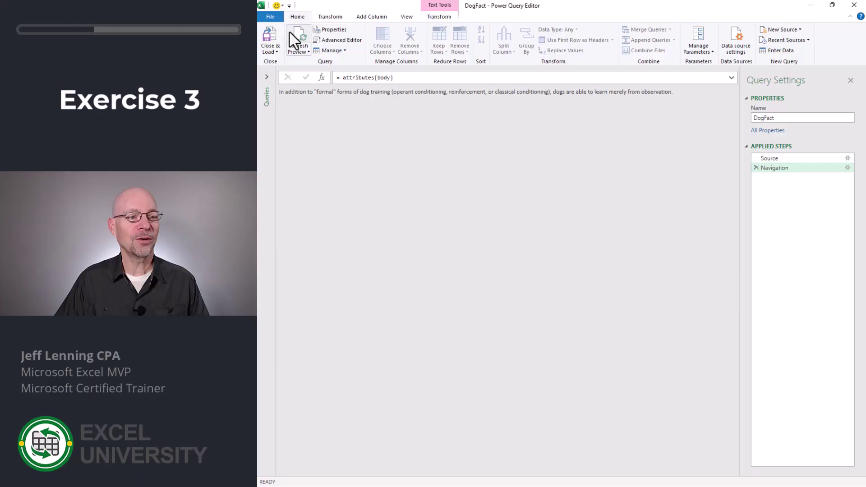
left_click(274, 51)
left_click(289, 71)
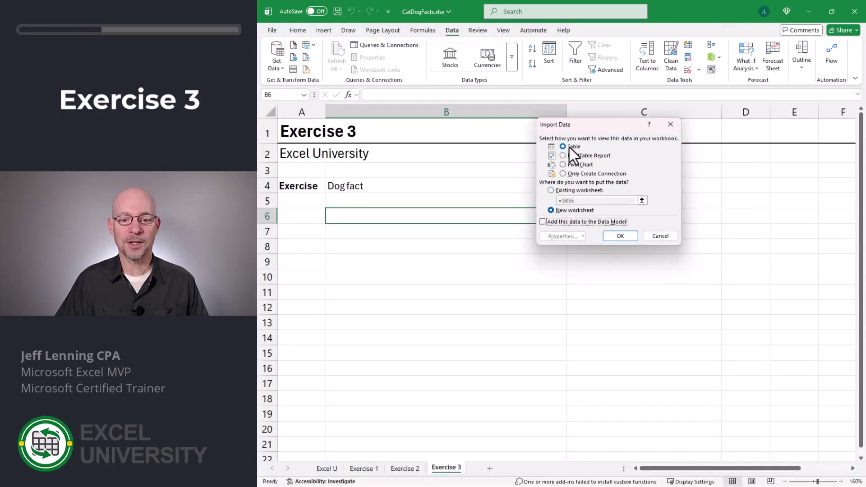
left_click(569, 190)
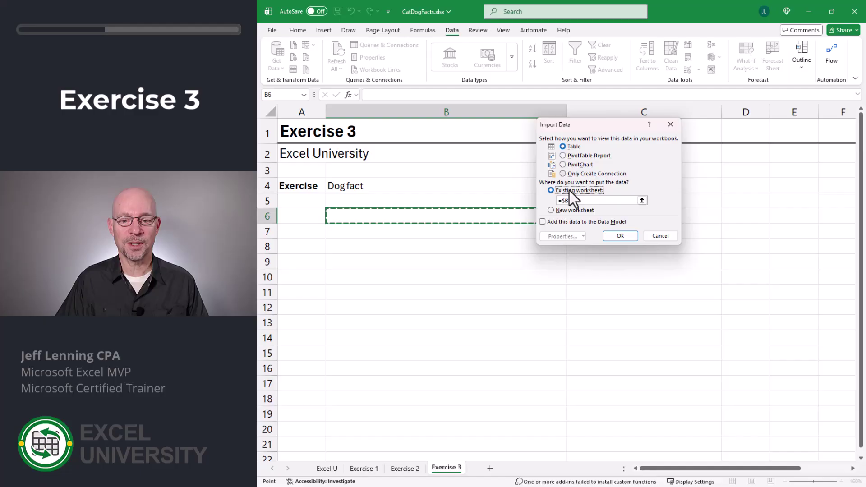
left_click(620, 236)
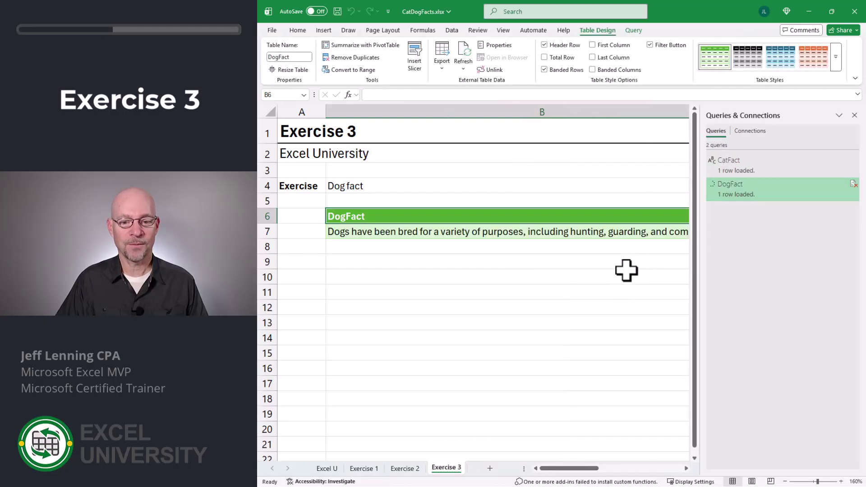
left_click(854, 115)
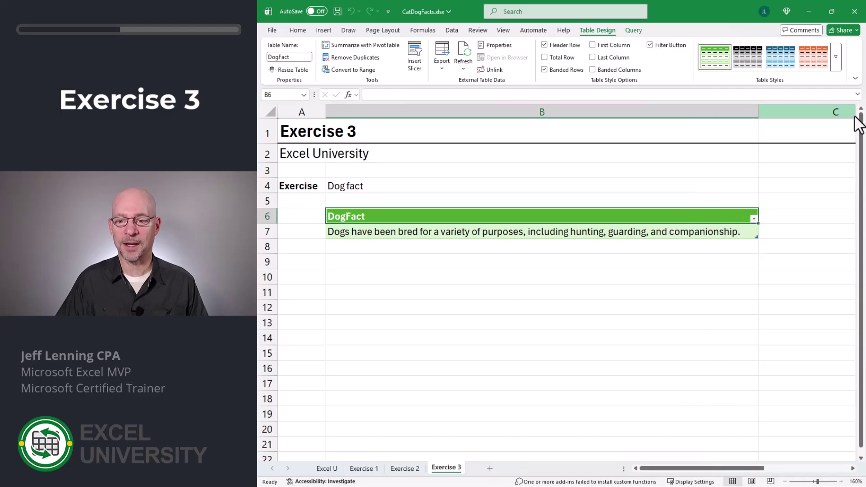
Step: Refresh all queries to fetch a new dog fact, then select the fact in B7
left_click(603, 277)
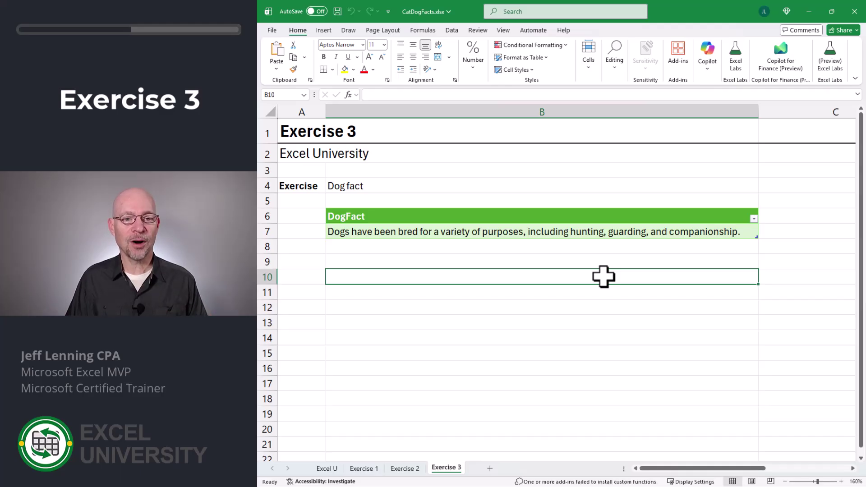
left_click(452, 30)
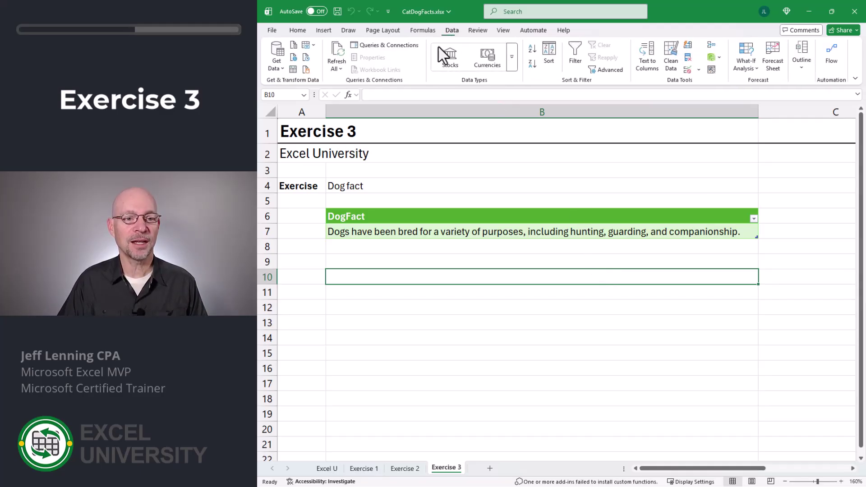
left_click(337, 50)
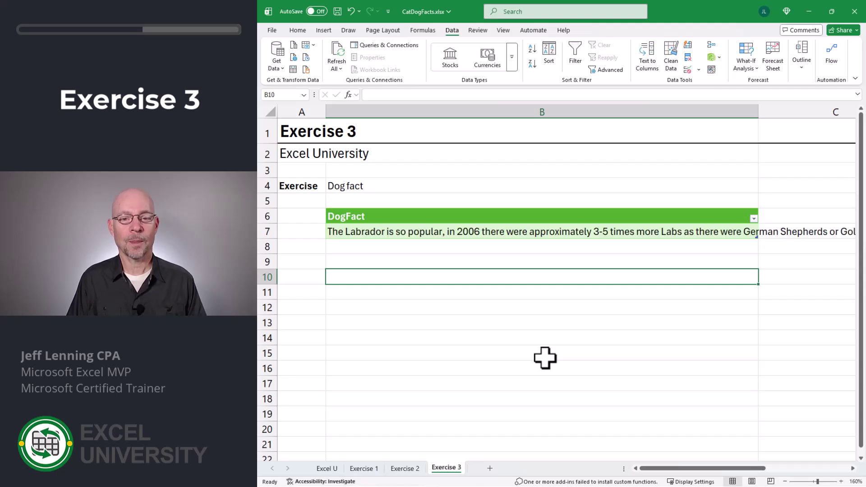
left_click(478, 233)
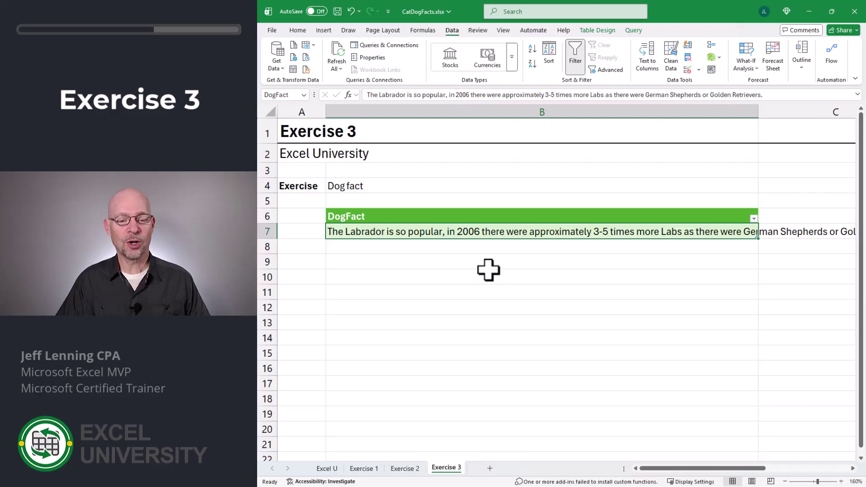
Step: Turn on Wrap text for the dog fact in B7 on Exercise 3
key("ctrl+1")
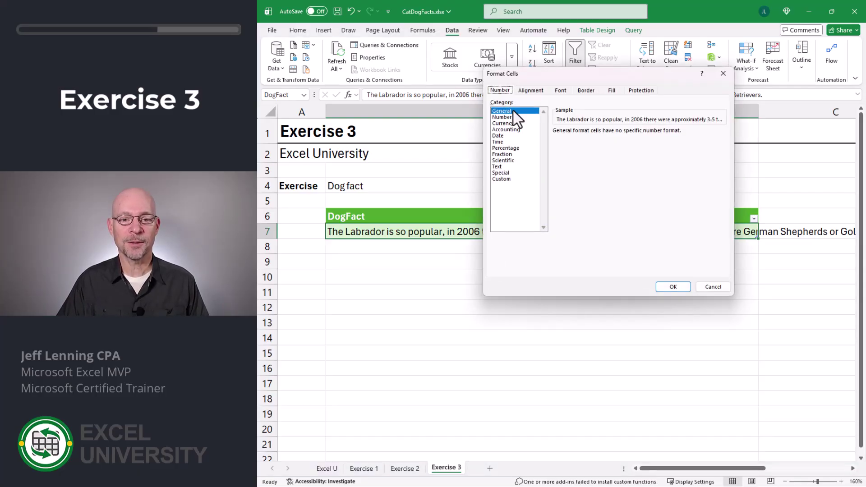
left_click(532, 91)
left_click(515, 172)
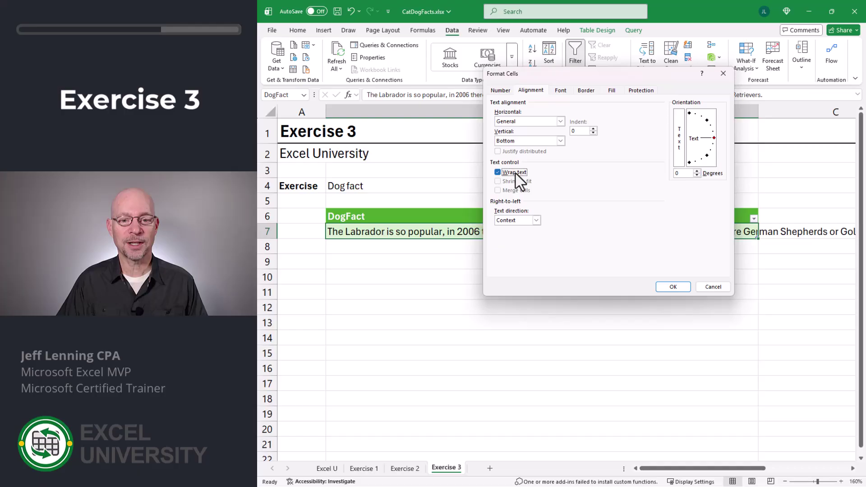
left_click(671, 287)
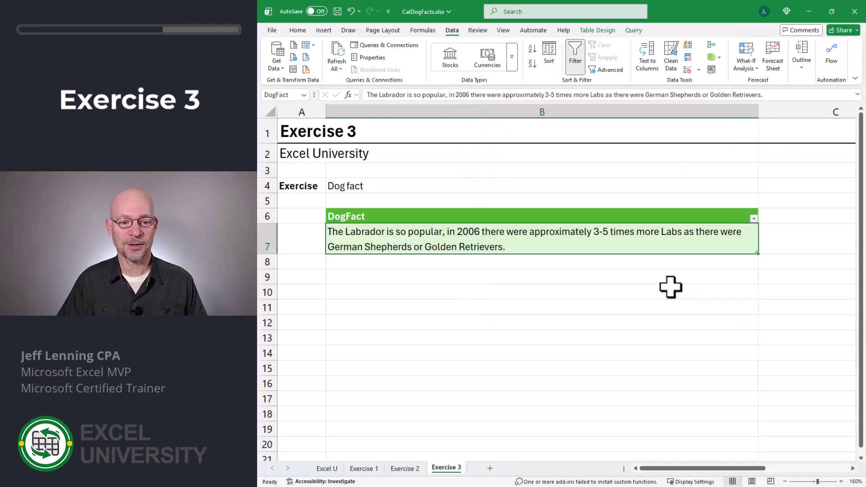
left_click(499, 281)
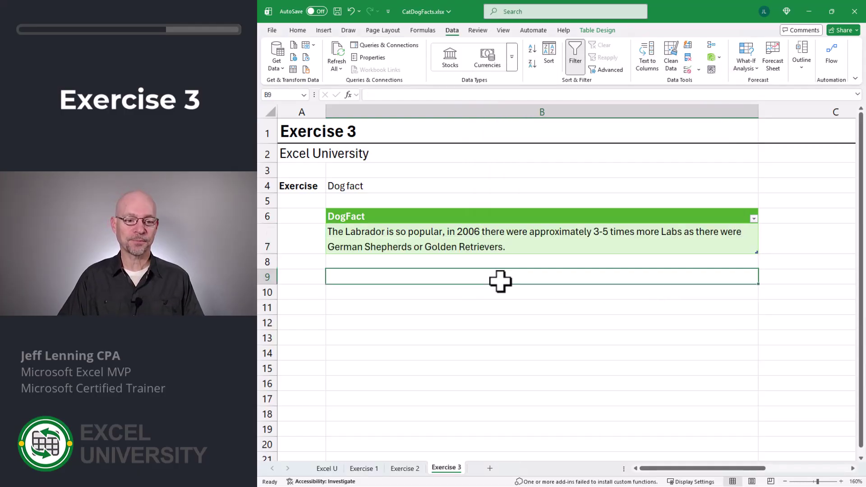
Step: Turn on Wrap text for the cat fact in B7 on Exercise 2
left_click(406, 469)
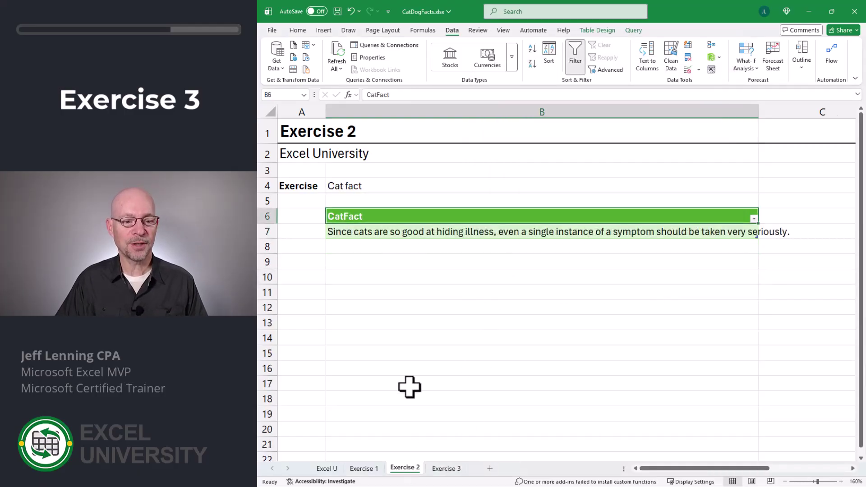
left_click(361, 231)
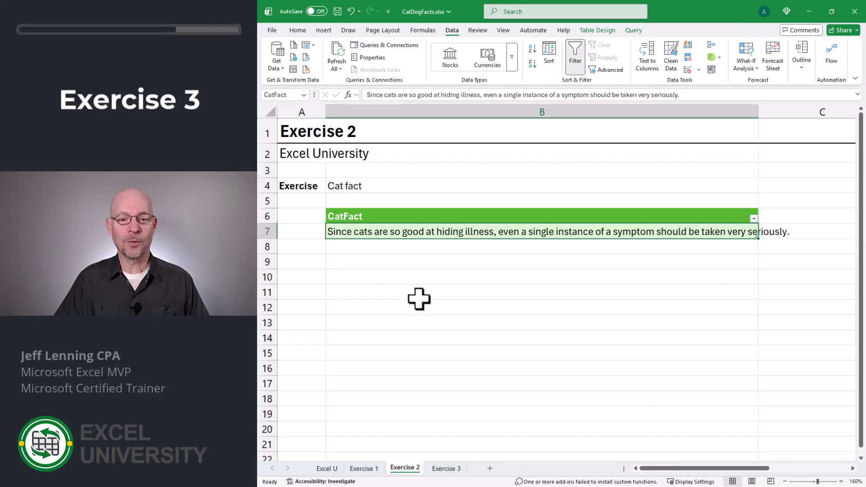
key("ctrl+1")
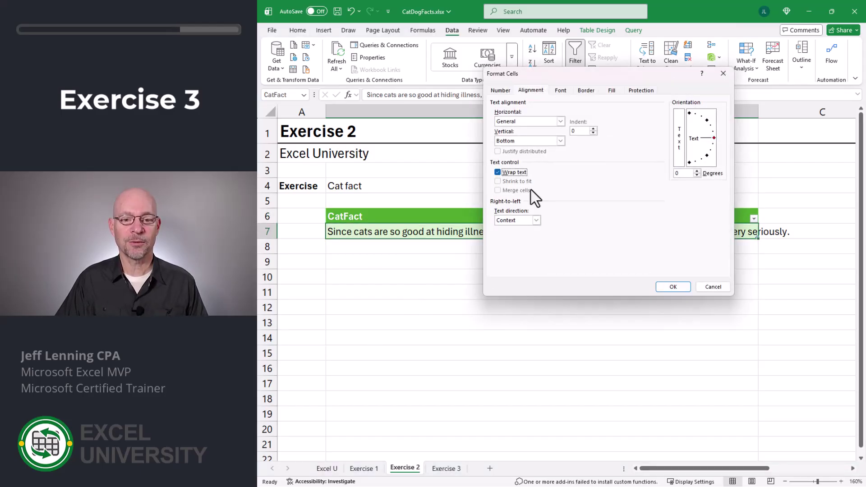
left_click(670, 287)
left_click(544, 302)
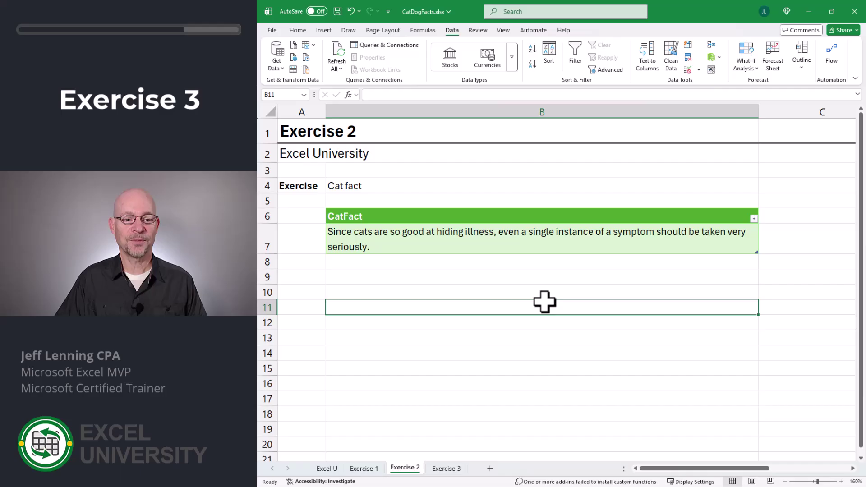